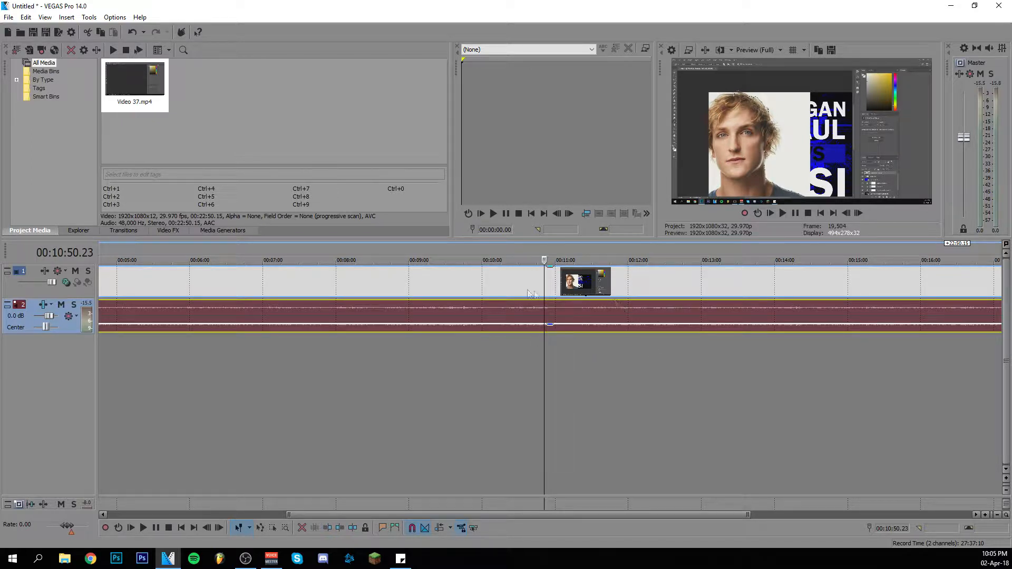
Trim the start of the video clip at 00:10:50.23 and move the remainder to the beginning of the timeline
{"action": "right_click", "coordinate": [545, 282]}
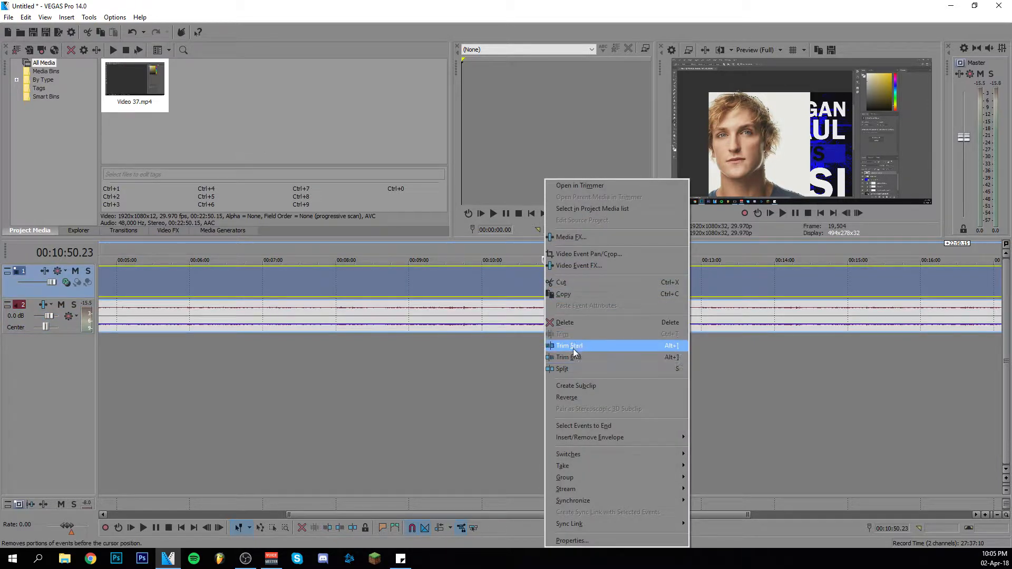
{"action": "left_click", "coordinate": [573, 347]}
{"action": "left_click_drag", "start_coordinate": [574, 285], "coordinate": [111, 281]}
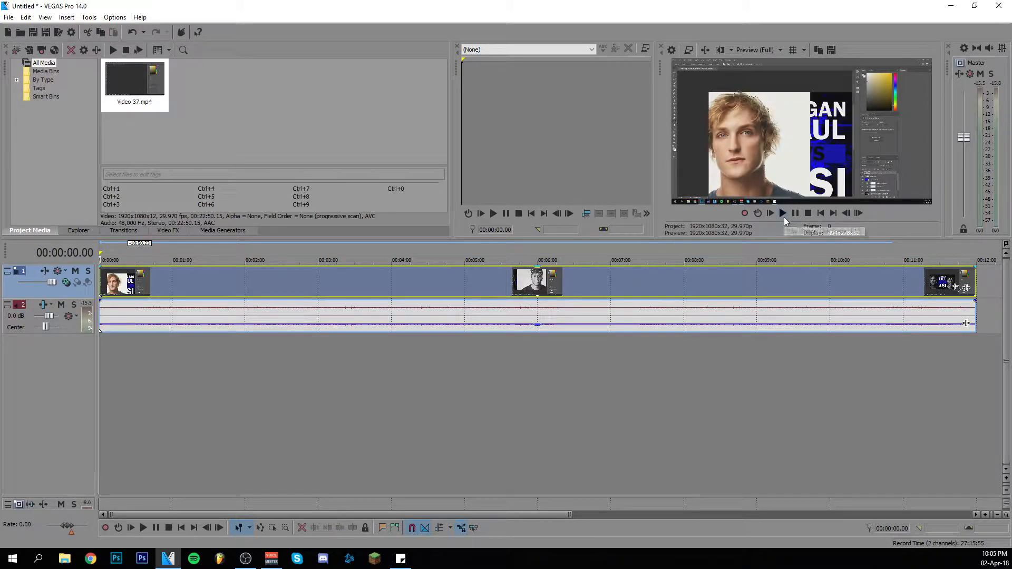
Play through the clip's opening to find a cut point and split the clip at 00:00:03.12
{"action": "left_click", "coordinate": [783, 214]}
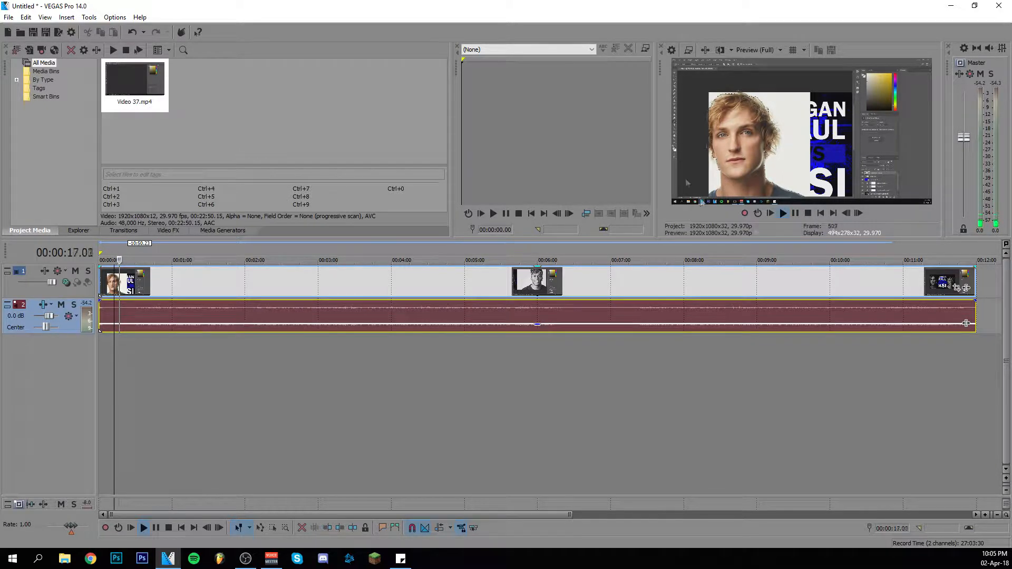
{"action": "left_click", "coordinate": [795, 213]}
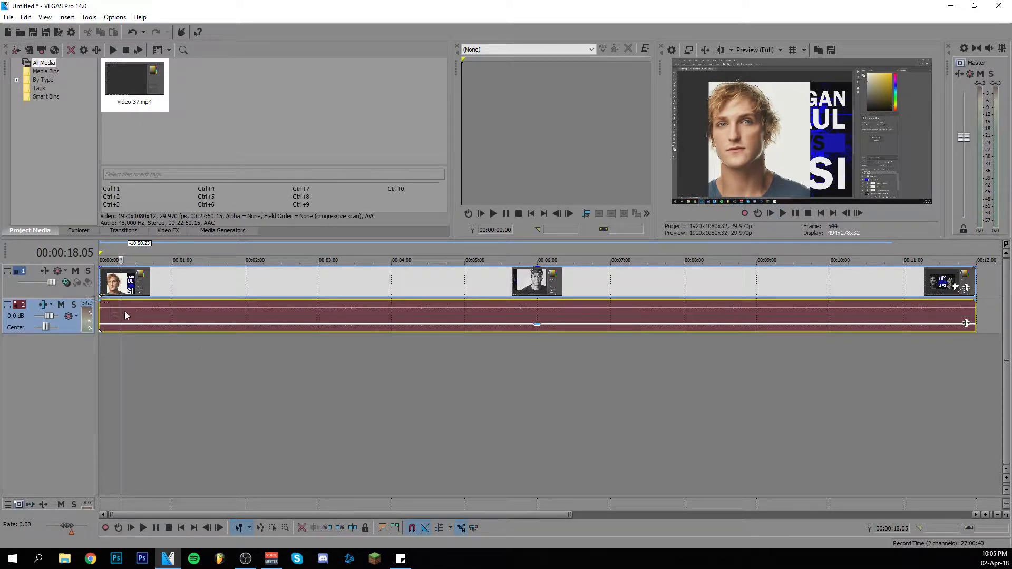
{"action": "left_click", "coordinate": [104, 316]}
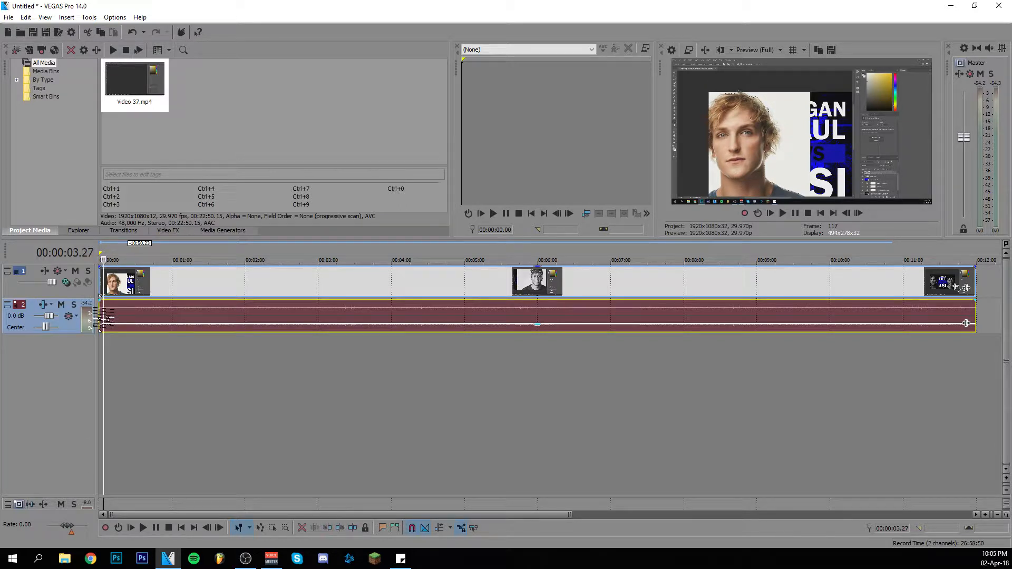
{"action": "left_click", "coordinate": [135, 316]}
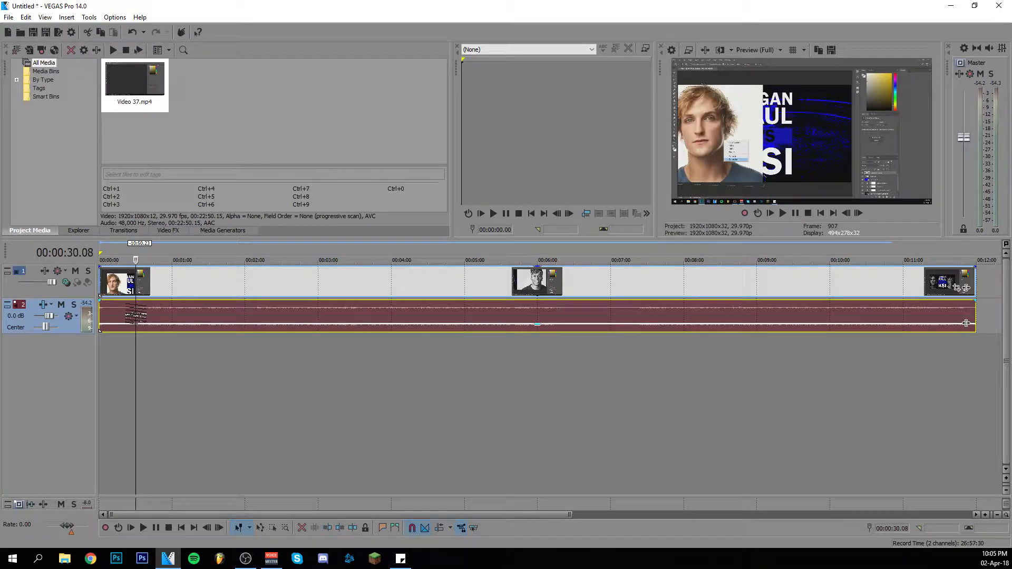
{"action": "left_click", "coordinate": [101, 316]}
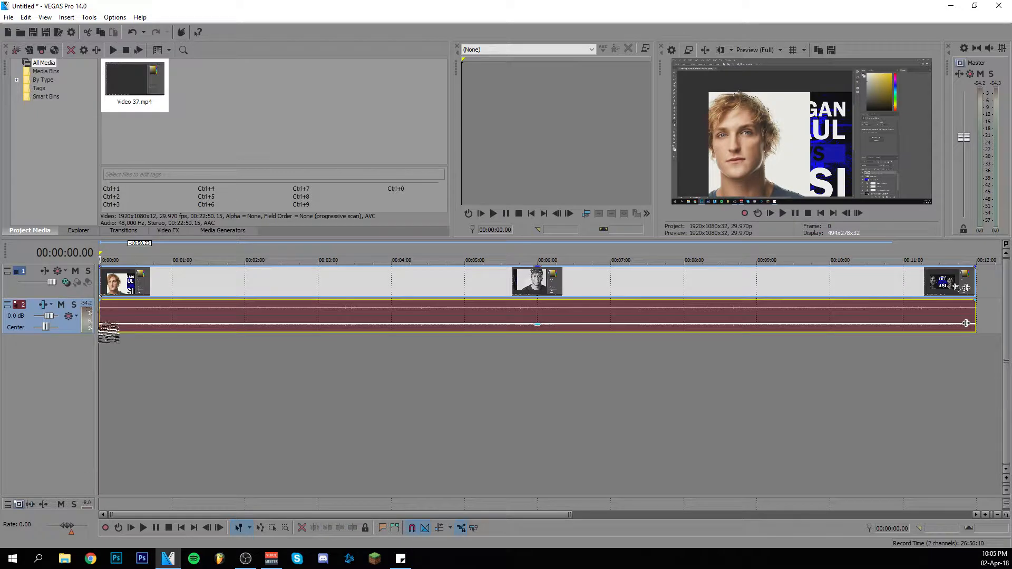
{"action": "scroll", "coordinate": [108, 332], "scroll_direction": "up", "scroll_amount": 5}
{"action": "left_click", "coordinate": [128, 317]}
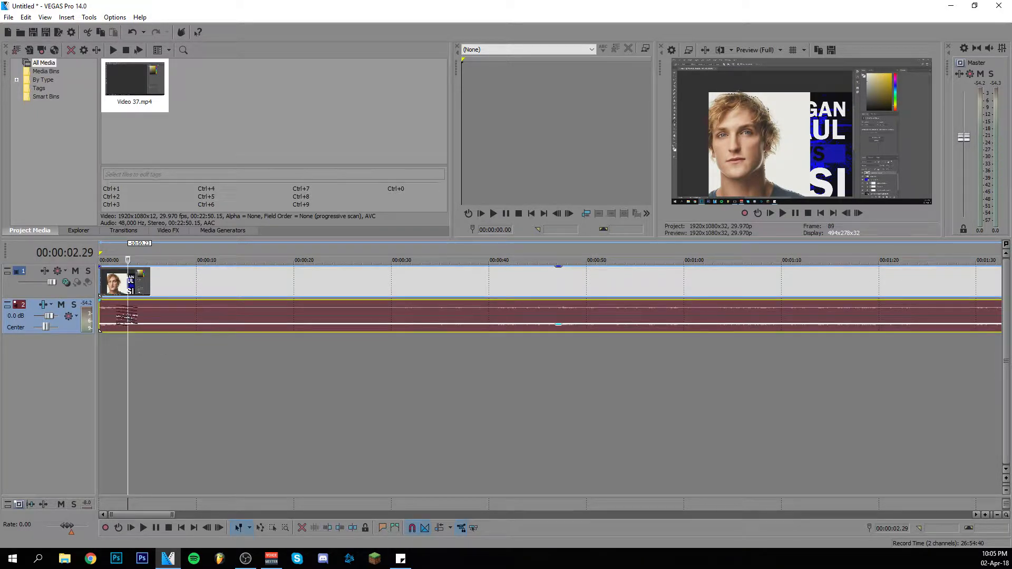
{"action": "key", "text": "Home"}
{"action": "left_click", "coordinate": [796, 213]}
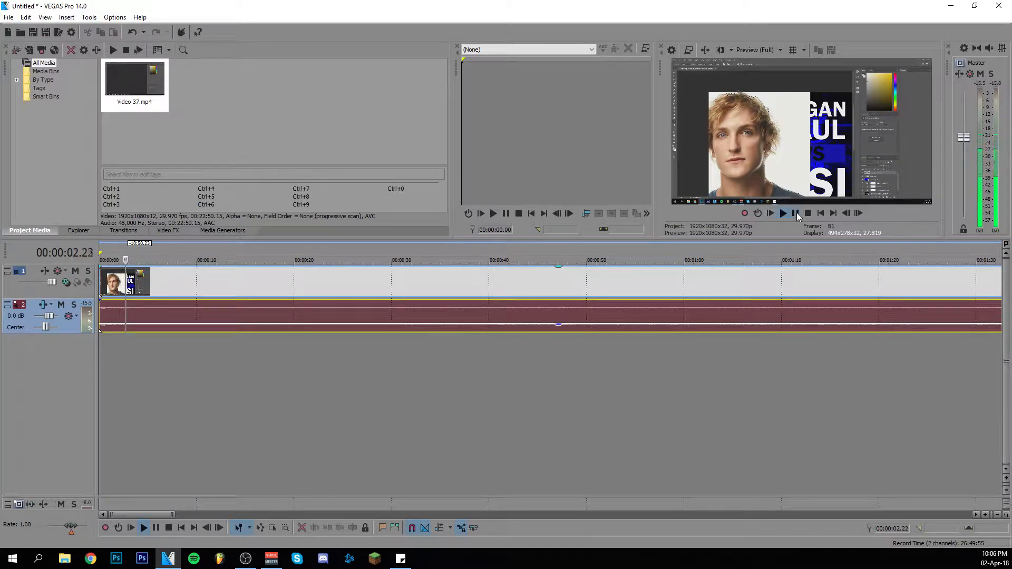
{"action": "left_click", "coordinate": [796, 213]}
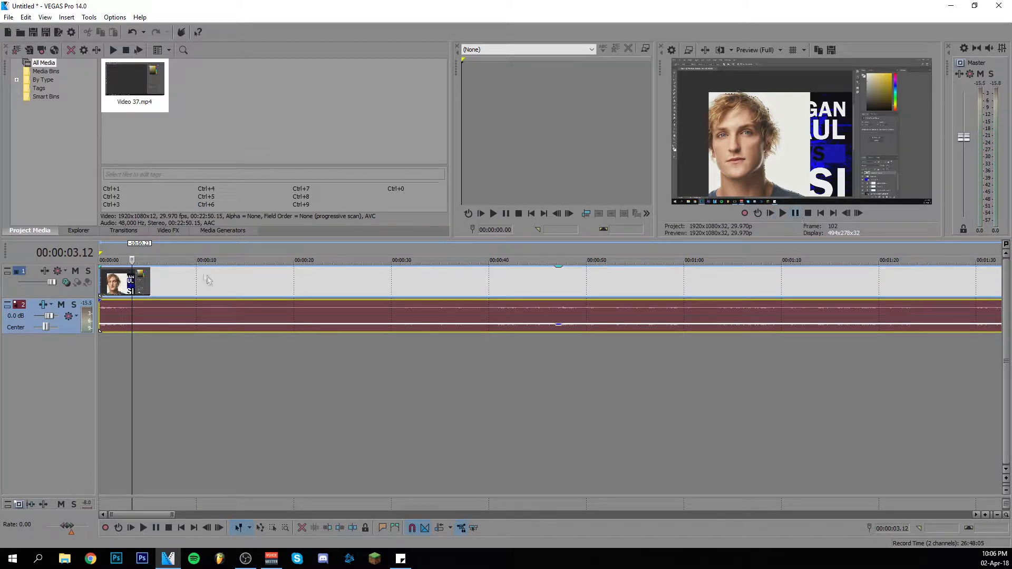
{"action": "right_click", "coordinate": [133, 281]}
{"action": "left_click", "coordinate": [172, 371]}
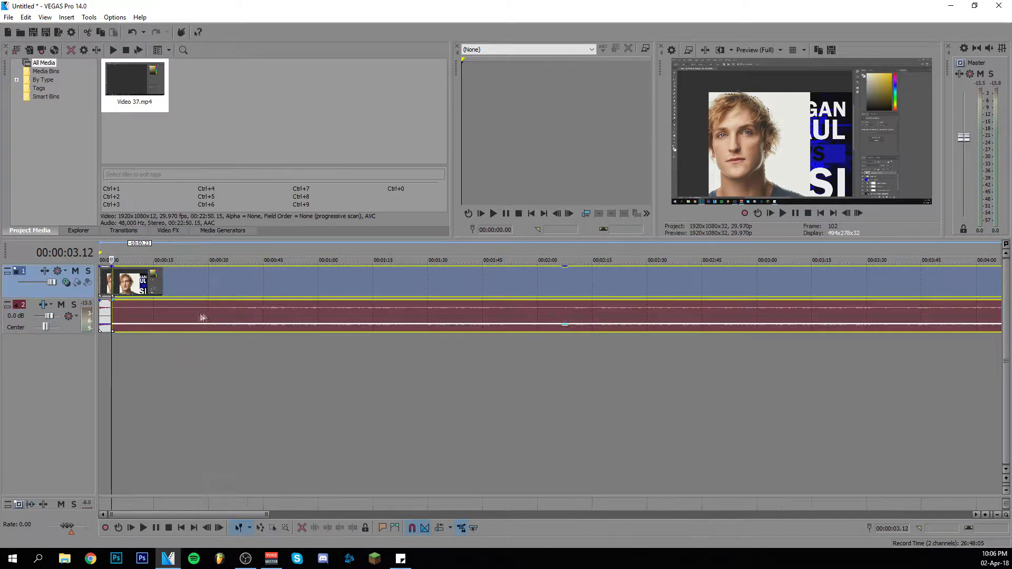
Split the long remaining clip at about 31 seconds and trim the end of its last part at 00:00:38.21
{"action": "scroll", "coordinate": [213, 317], "scroll_direction": "down", "scroll_amount": 3}
{"action": "right_click", "coordinate": [195, 318]}
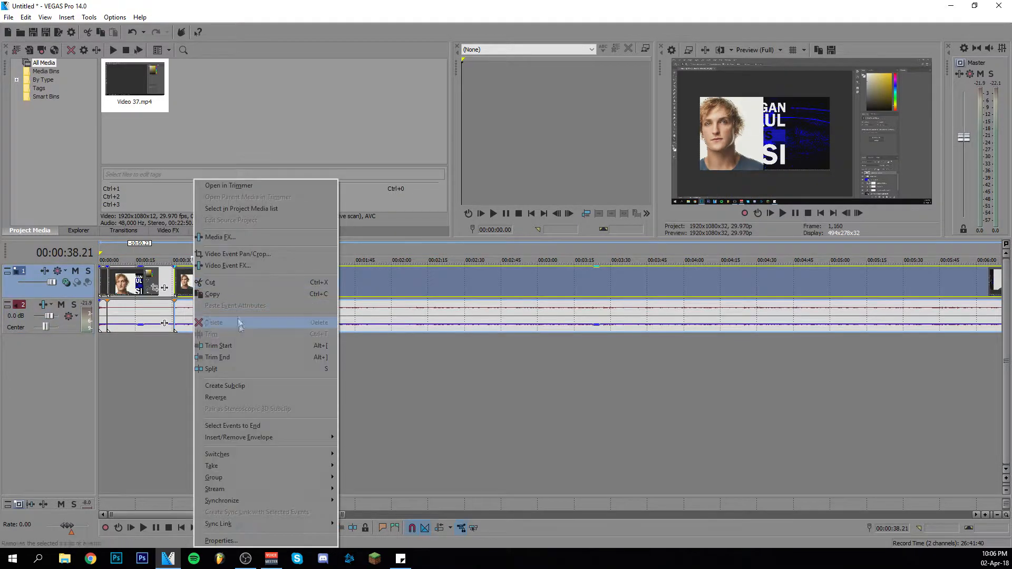
{"action": "left_click", "coordinate": [244, 357]}
{"action": "scroll", "coordinate": [222, 350], "scroll_direction": "up", "scroll_amount": 4}
{"action": "scroll", "coordinate": [201, 343], "scroll_direction": "down", "scroll_amount": 1}
{"action": "scroll", "coordinate": [195, 344], "scroll_direction": "down", "scroll_amount": 1}
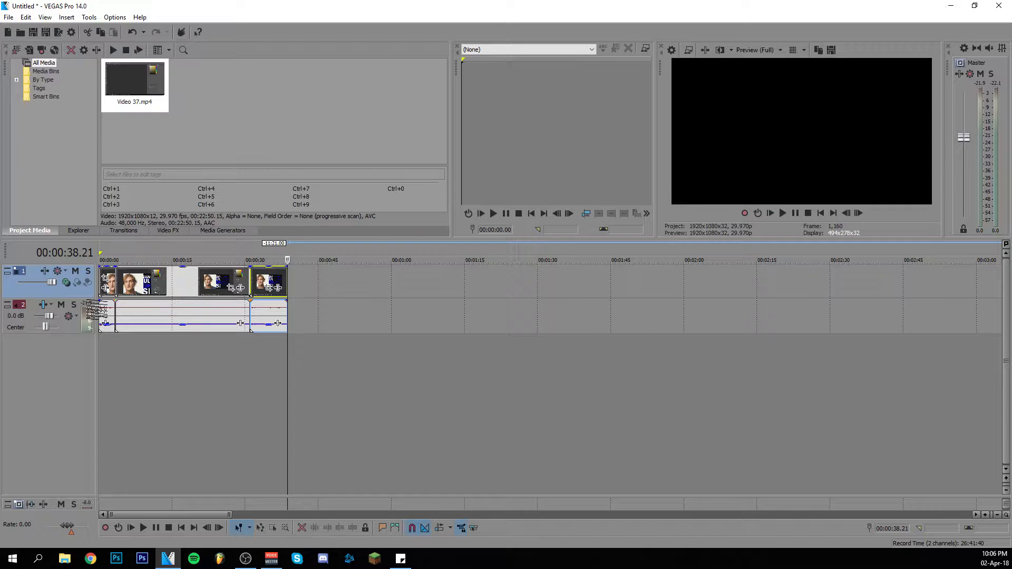
Pull the middle segment out past the others and bring the first and last segments together end to end
{"action": "left_click", "coordinate": [183, 284]}
{"action": "left_click_drag", "start_coordinate": [197, 285], "coordinate": [439, 291]}
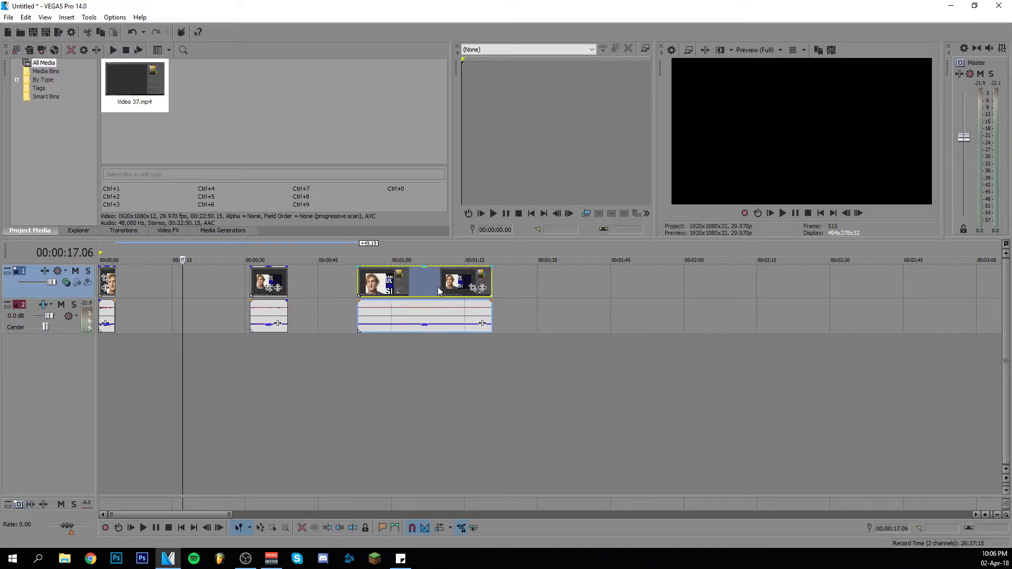
{"action": "left_click_drag", "start_coordinate": [270, 285], "coordinate": [173, 282]}
{"action": "left_click_drag", "start_coordinate": [108, 278], "coordinate": [144, 280]}
Delete the unwanted middle segment from the timeline
{"action": "left_click", "coordinate": [384, 286]}
{"action": "right_click", "coordinate": [384, 286]}
{"action": "left_click", "coordinate": [400, 322]}
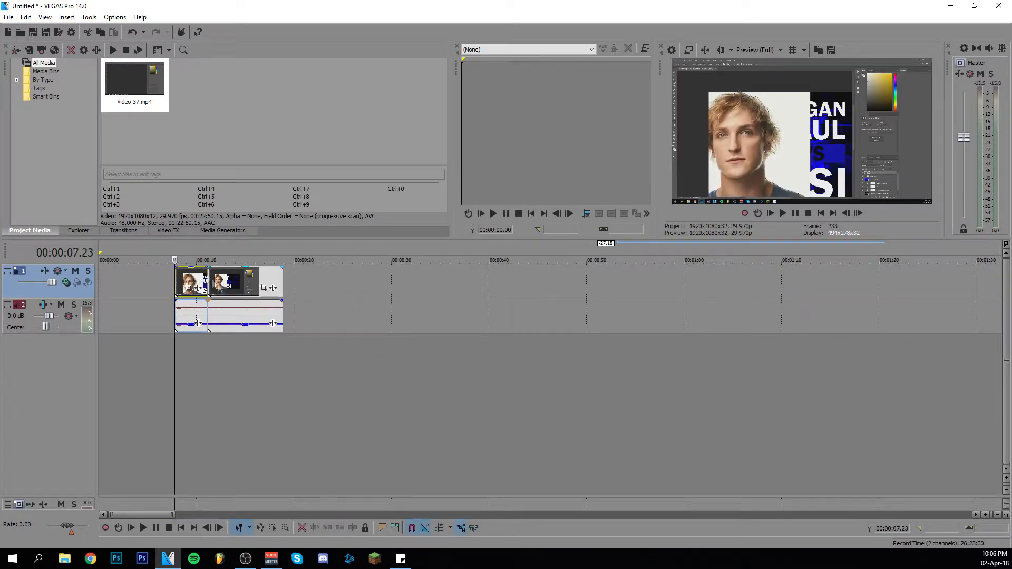
Apply the Slide In, Right-Left transition to the cut between the two clips, keeping its preset settings
{"action": "left_click", "coordinate": [196, 107]}
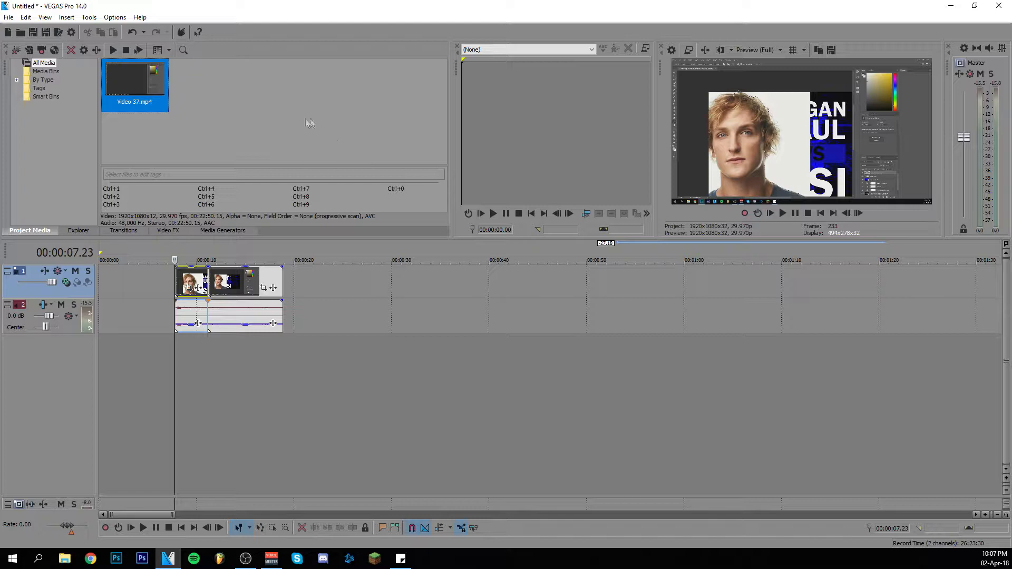
{"action": "left_click", "coordinate": [121, 232]}
{"action": "scroll", "coordinate": [91, 135], "scroll_direction": "down", "scroll_amount": 1}
{"action": "left_click", "coordinate": [48, 189]}
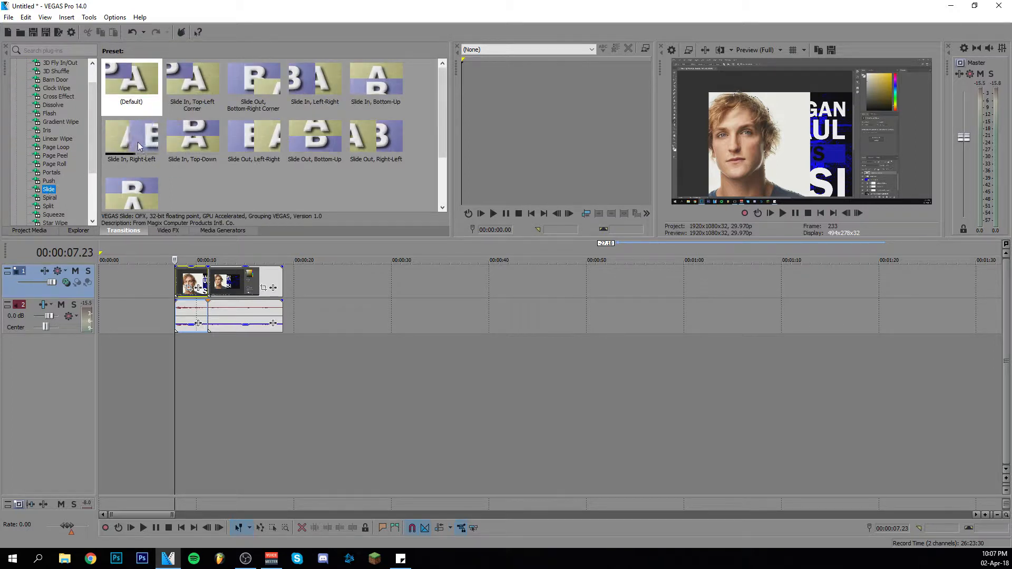
{"action": "left_click_drag", "start_coordinate": [132, 142], "coordinate": [218, 288]}
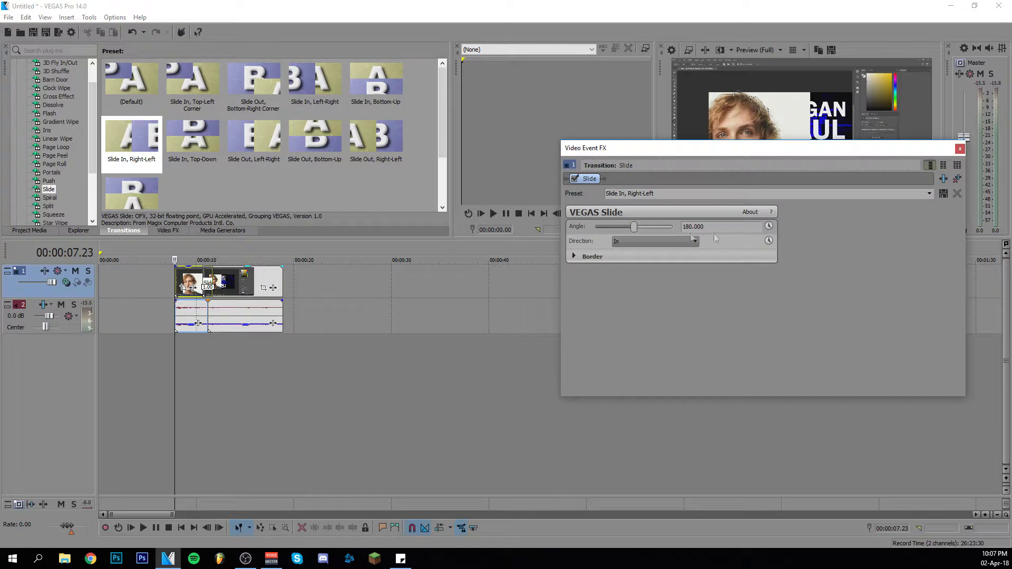
{"action": "left_click", "coordinate": [960, 150]}
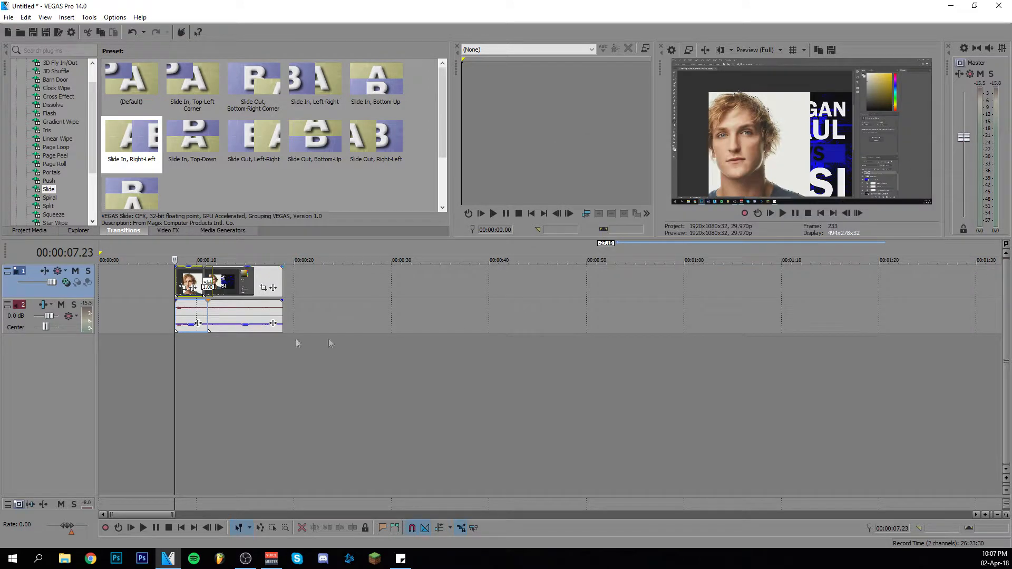
Set the preview quality to Draft (Auto) and play across the slide transition
{"action": "scroll", "coordinate": [296, 308], "scroll_direction": "up", "scroll_amount": 3}
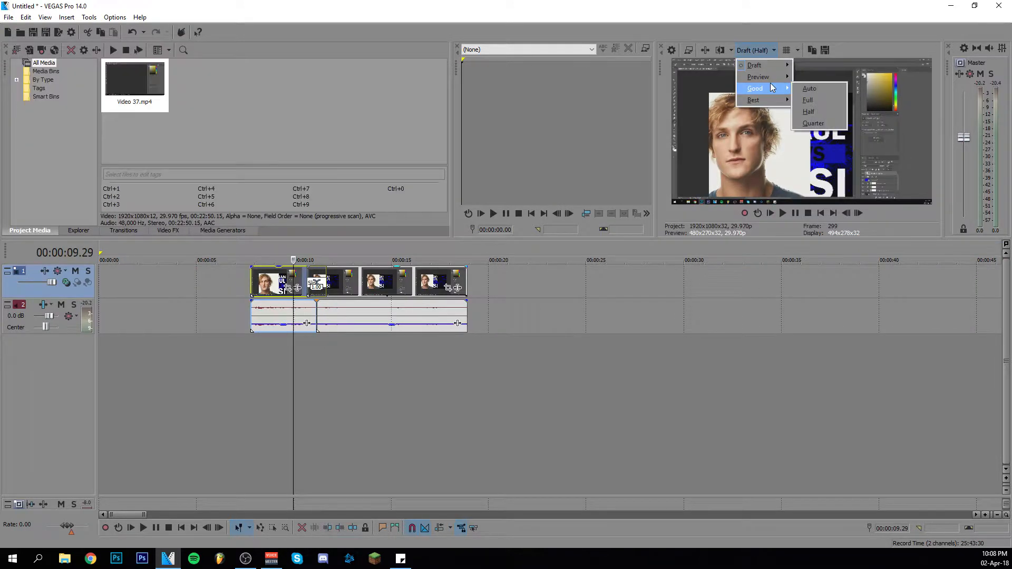
{"action": "mouse_move", "coordinate": [774, 67]}
{"action": "left_click", "coordinate": [810, 89]}
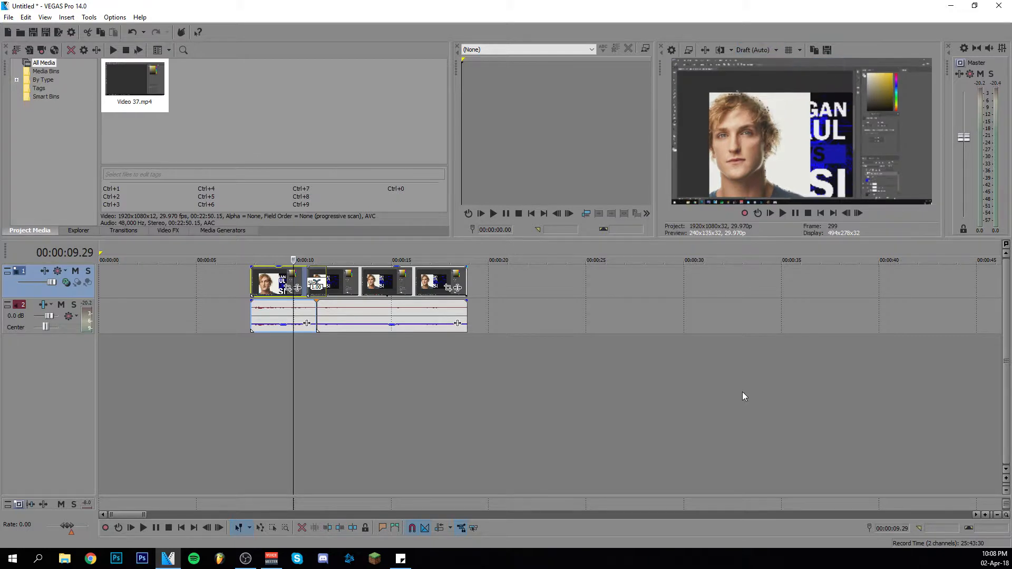
{"action": "key", "text": "space"}
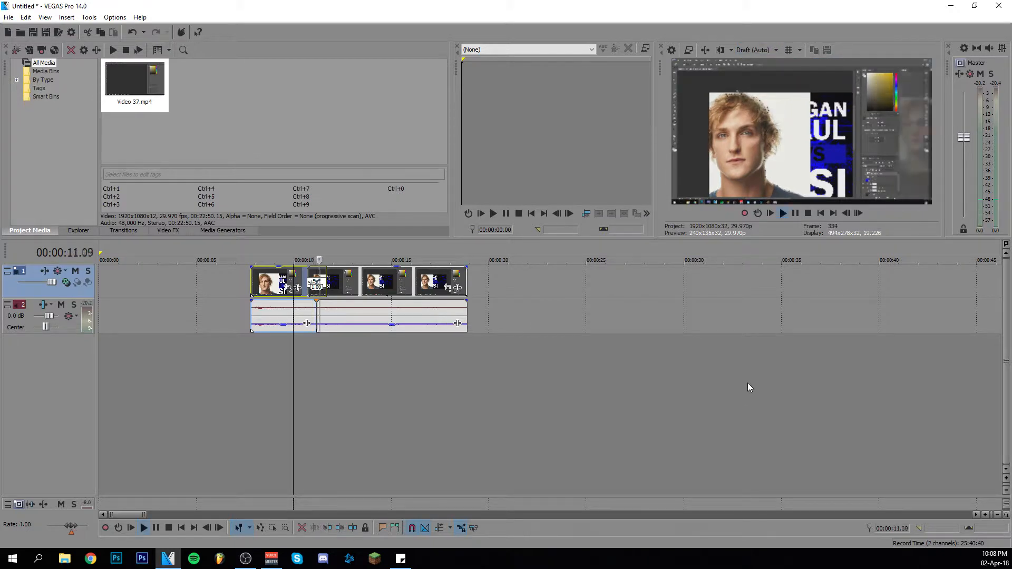
{"action": "left_click", "coordinate": [796, 213]}
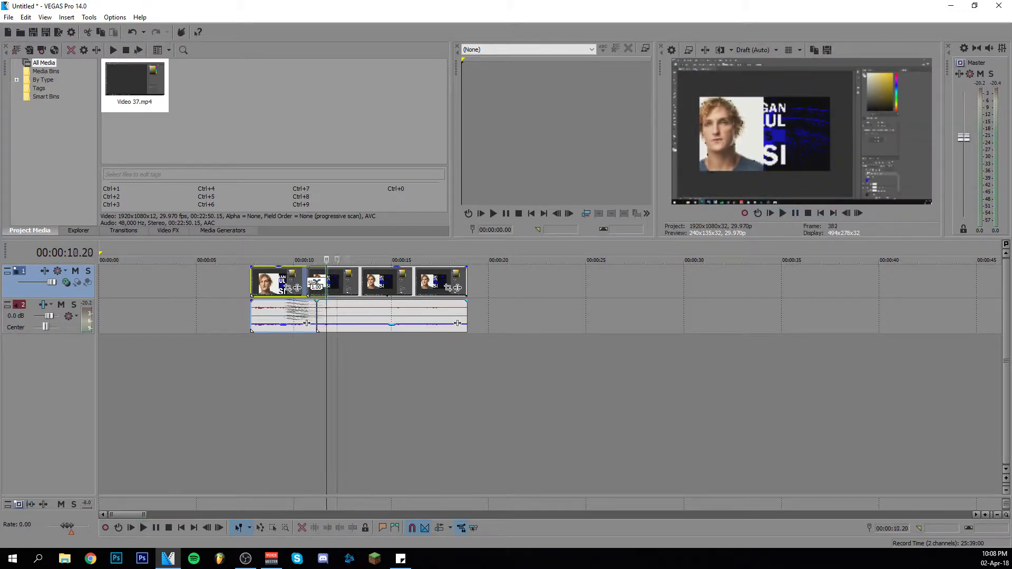
Shorten the overlap of the slide transition between the two clips and play it back
{"action": "left_click", "coordinate": [287, 311]}
{"action": "scroll", "coordinate": [330, 292], "scroll_direction": "up", "scroll_amount": 2}
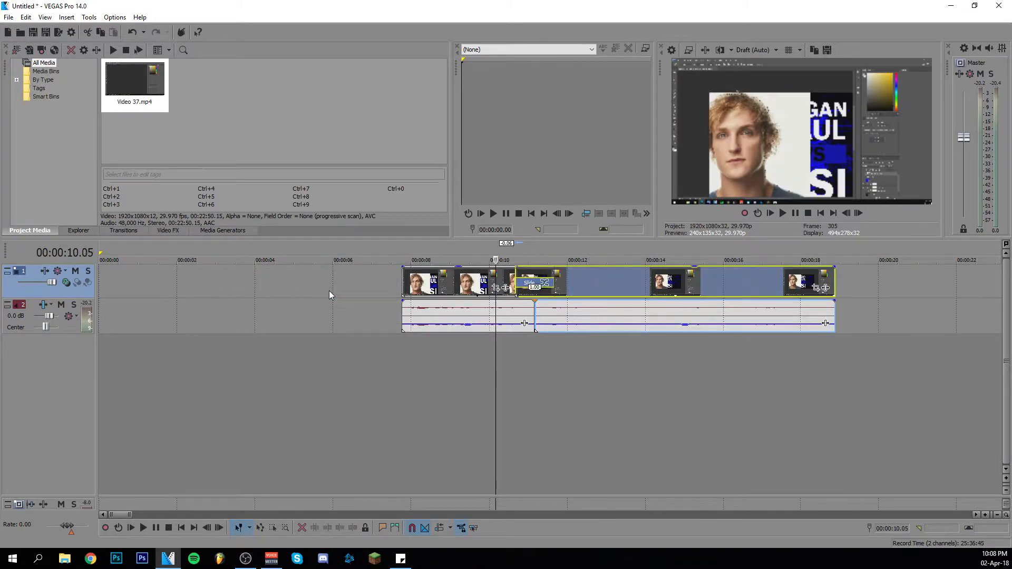
{"action": "left_click_drag", "start_coordinate": [116, 515], "coordinate": [119, 515]}
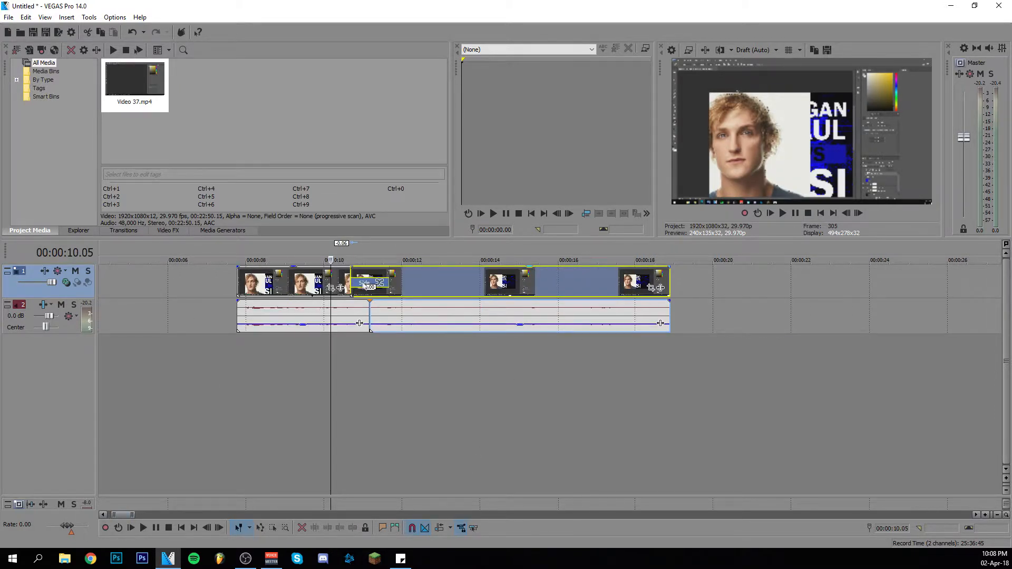
{"action": "mouse_move", "coordinate": [355, 284]}
{"action": "left_mouse_down"}
{"action": "mouse_move", "coordinate": [387, 284]}
{"action": "mouse_move", "coordinate": [374, 284]}
{"action": "left_mouse_up"}
{"action": "key", "text": "space"}
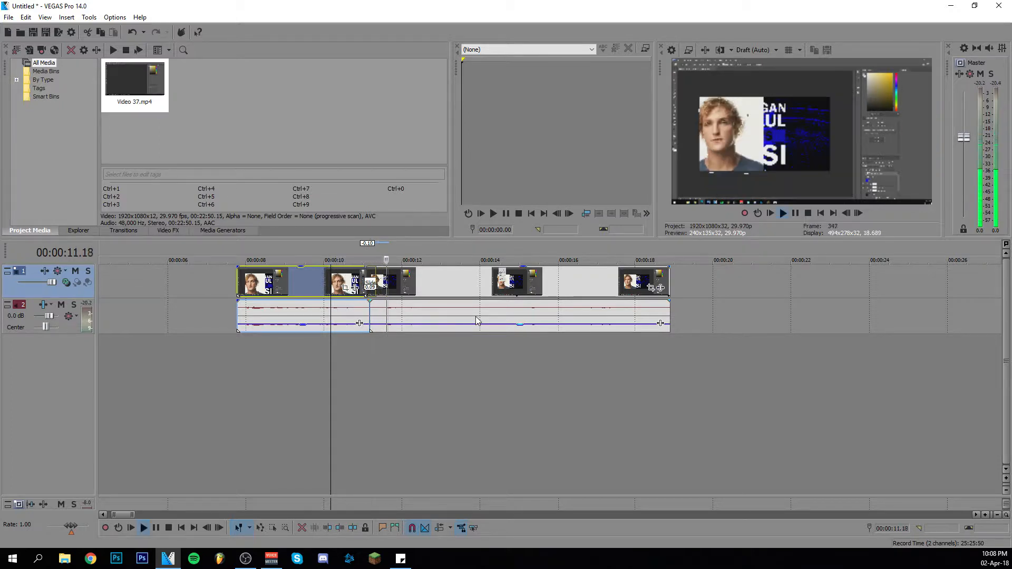
{"action": "key", "text": "space"}
Adjust the slide transition's length to 0.15 and replay the cut
{"action": "left_click_drag", "start_coordinate": [376, 284], "coordinate": [307, 310]}
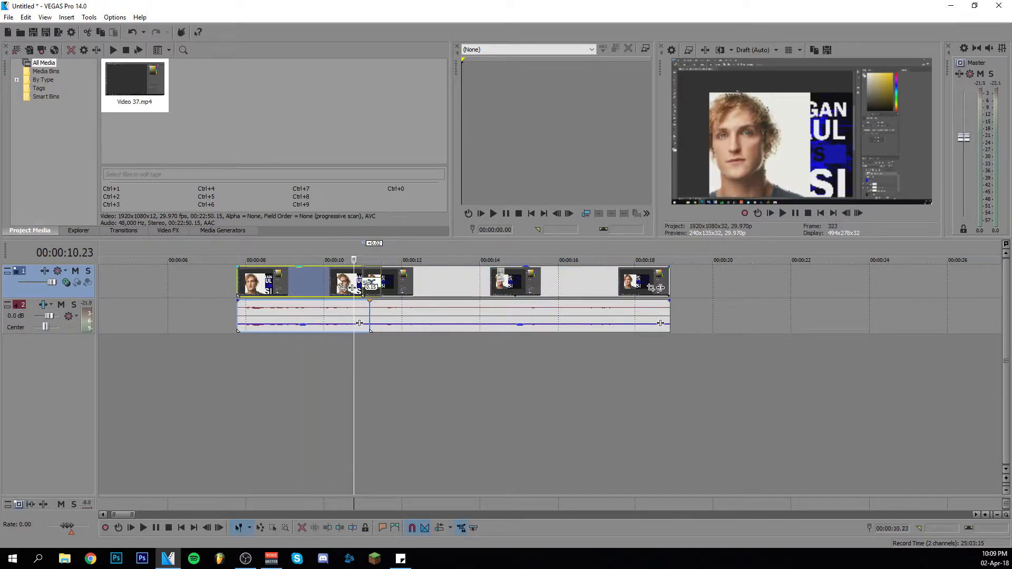
{"action": "key", "text": "space"}
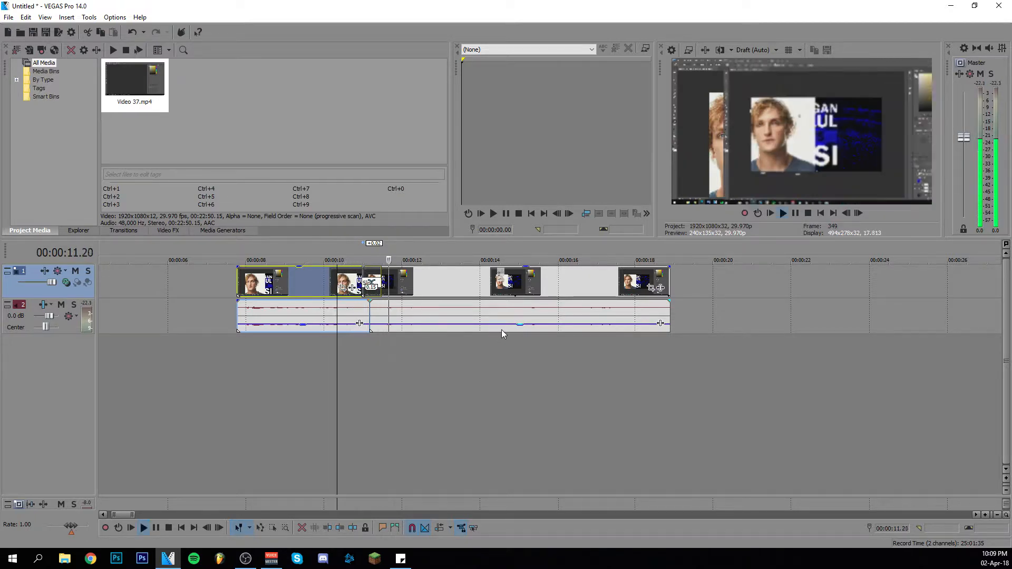
{"action": "key", "text": "space"}
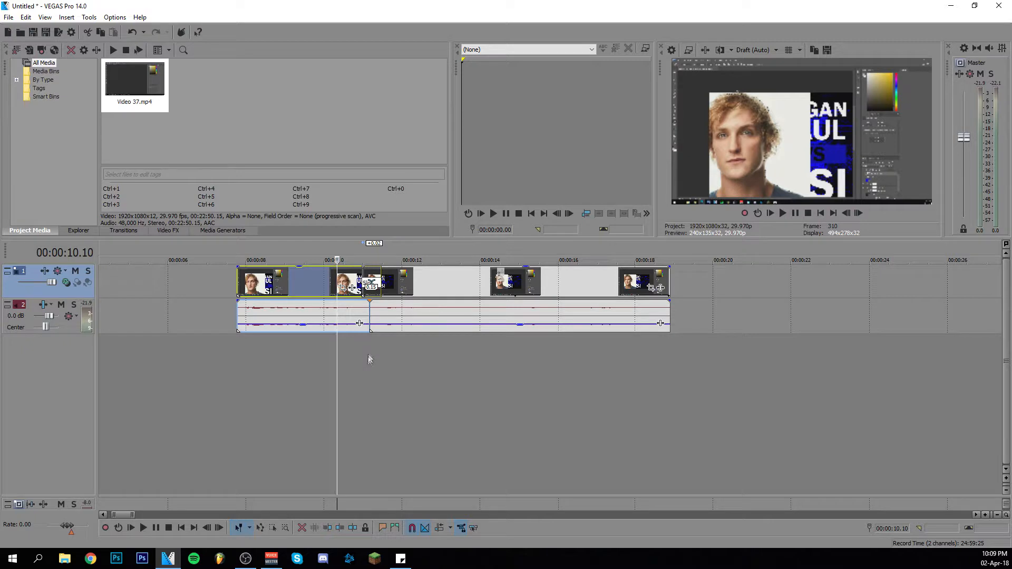
Insert an empty audio track and import Whoosh sound effect.mp3 from the Sounds folder into the project media
{"action": "right_click", "coordinate": [362, 349]}
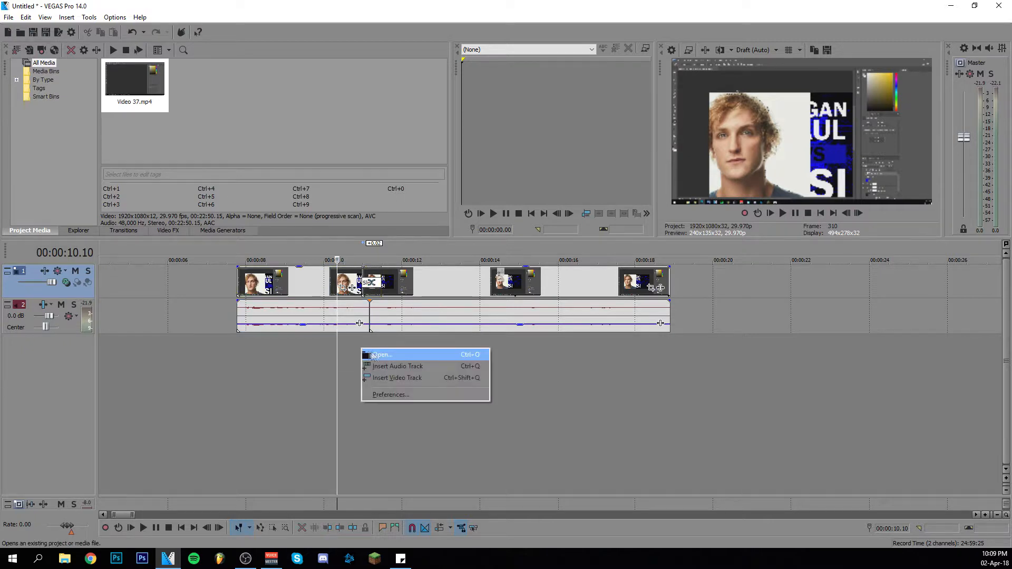
{"action": "left_click", "coordinate": [395, 368]}
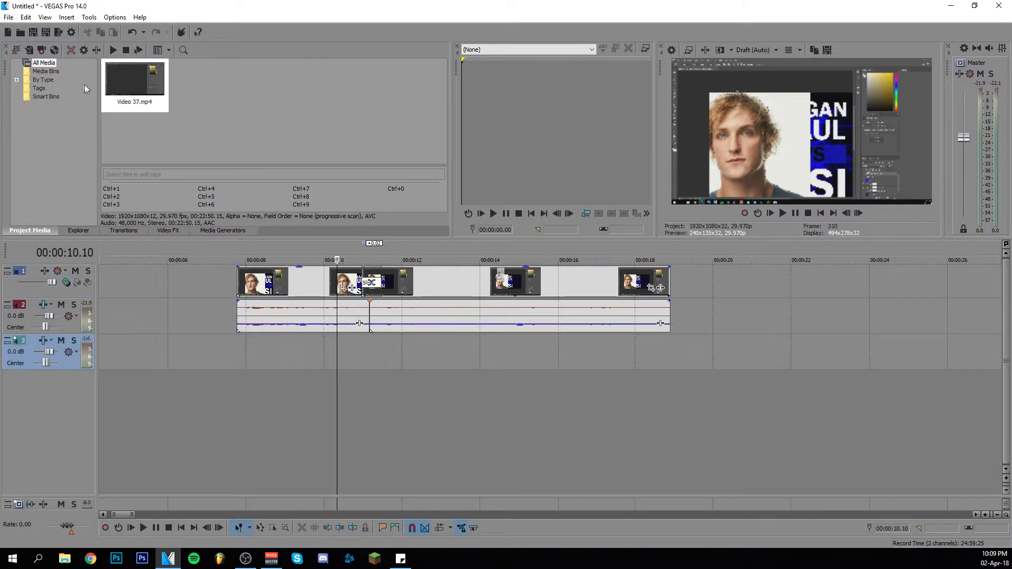
{"action": "left_click", "coordinate": [29, 49]}
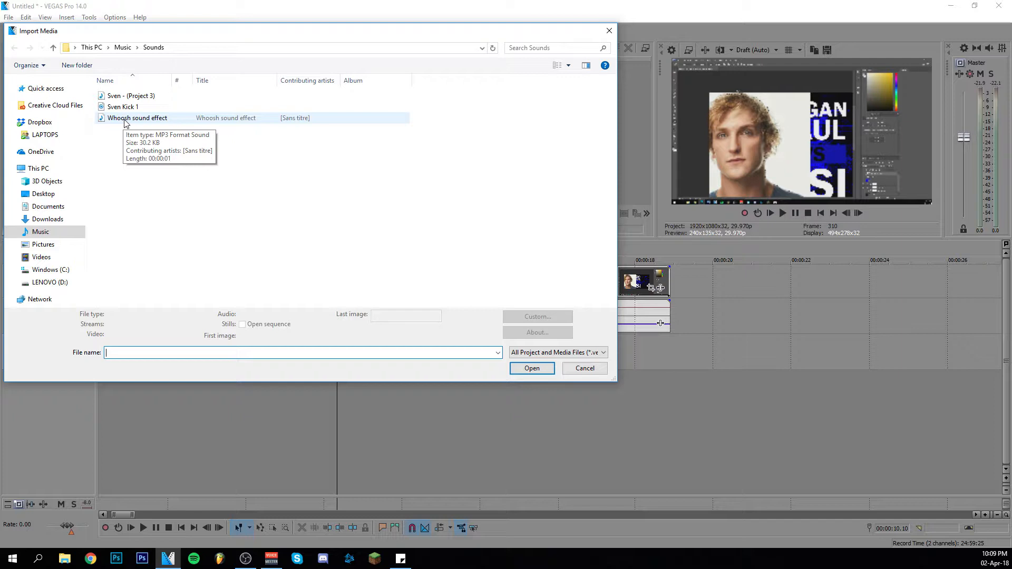
Place the whoosh sound on the new audio track under the slide transition and trim it around its peak, starting at 00:00:10.29
{"action": "left_click_drag", "start_coordinate": [202, 84], "coordinate": [385, 359]}
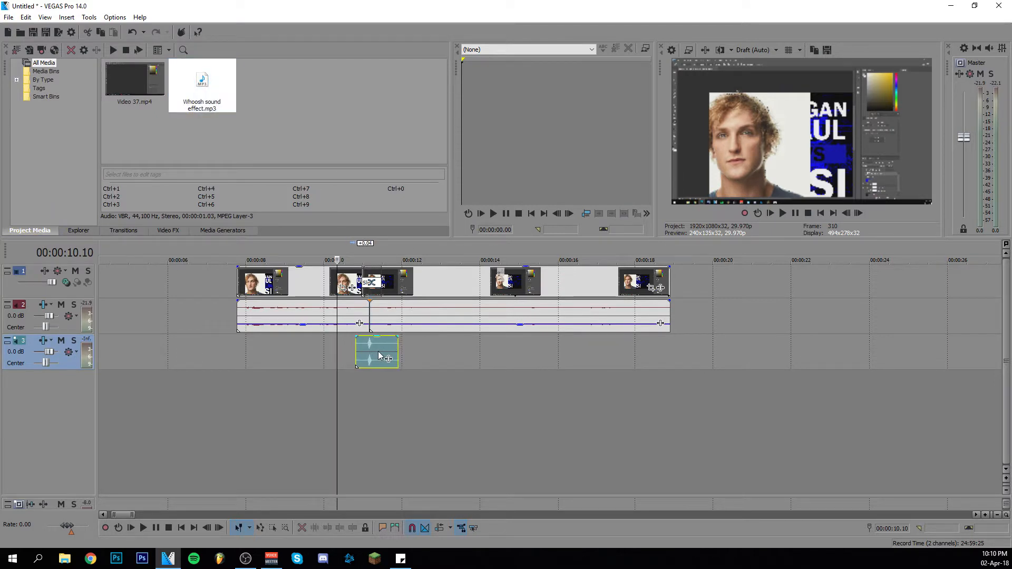
{"action": "left_click", "coordinate": [362, 279]}
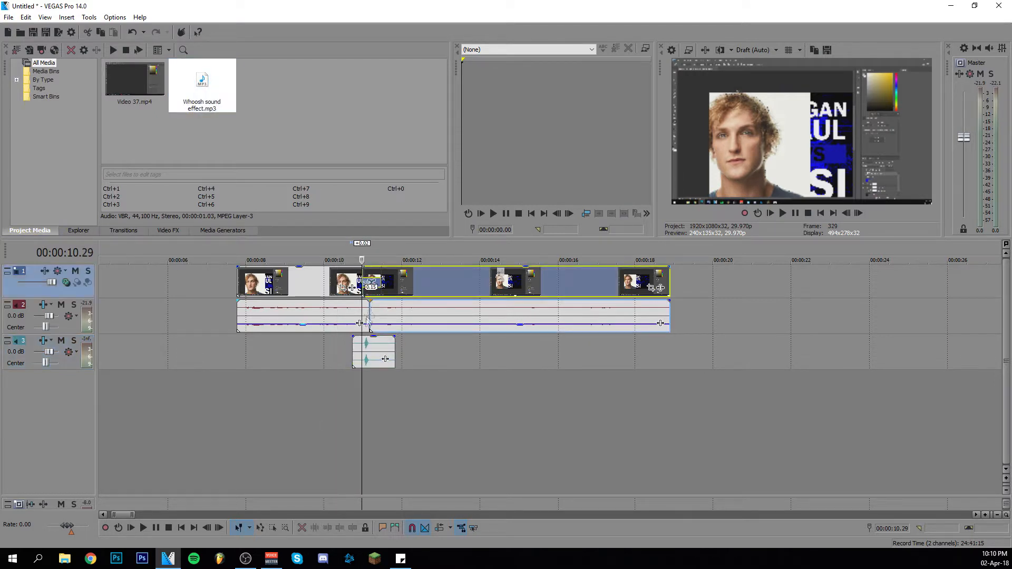
{"action": "left_click", "coordinate": [370, 352]}
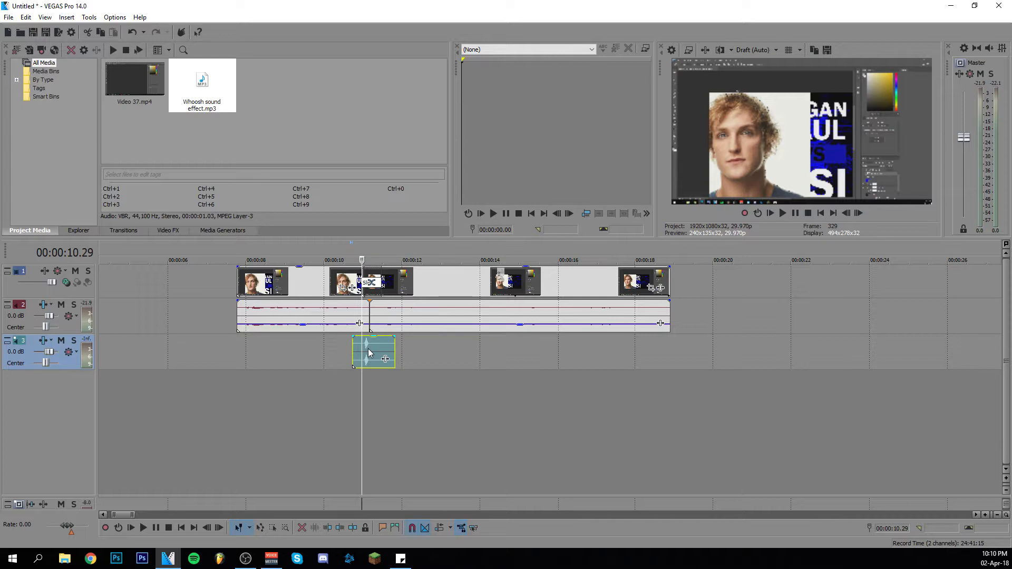
{"action": "left_click_drag", "start_coordinate": [353, 346], "coordinate": [376, 348]}
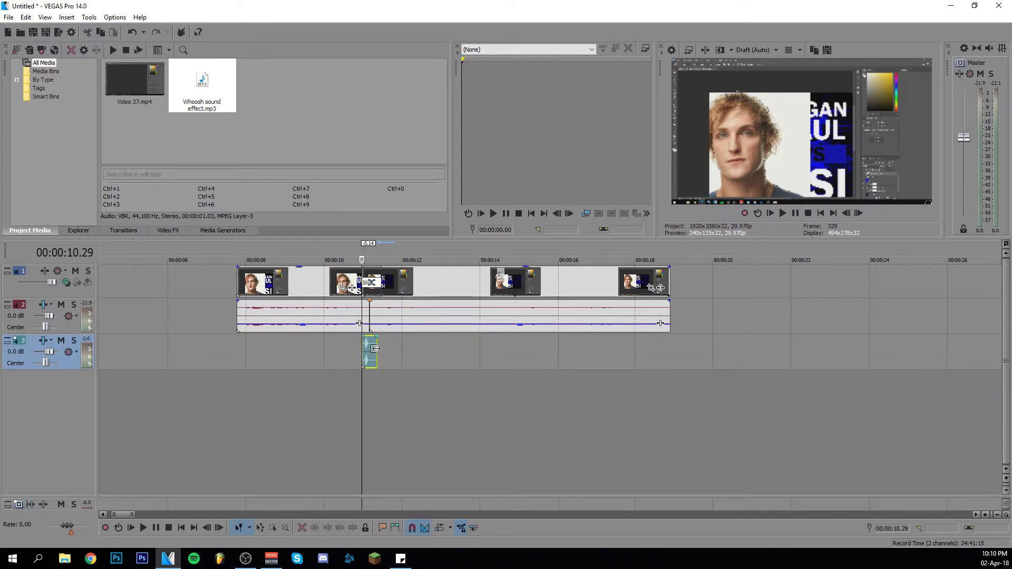
Play the timeline from shortly before the slide transition to check the whoosh sound's timing
{"action": "left_click_drag", "start_coordinate": [362, 379], "coordinate": [287, 380]}
{"action": "key", "text": "space"}
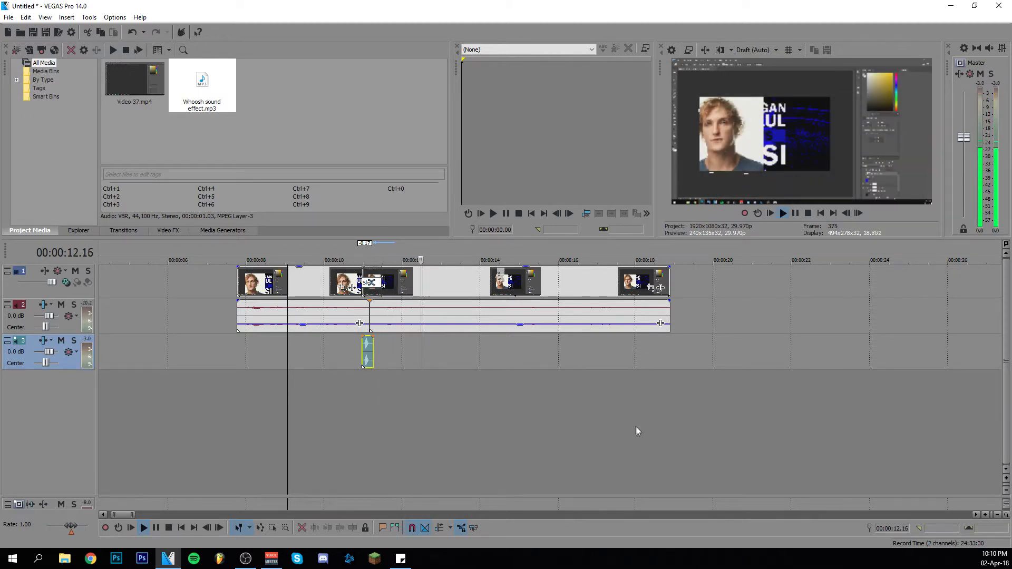
{"action": "key", "text": "space"}
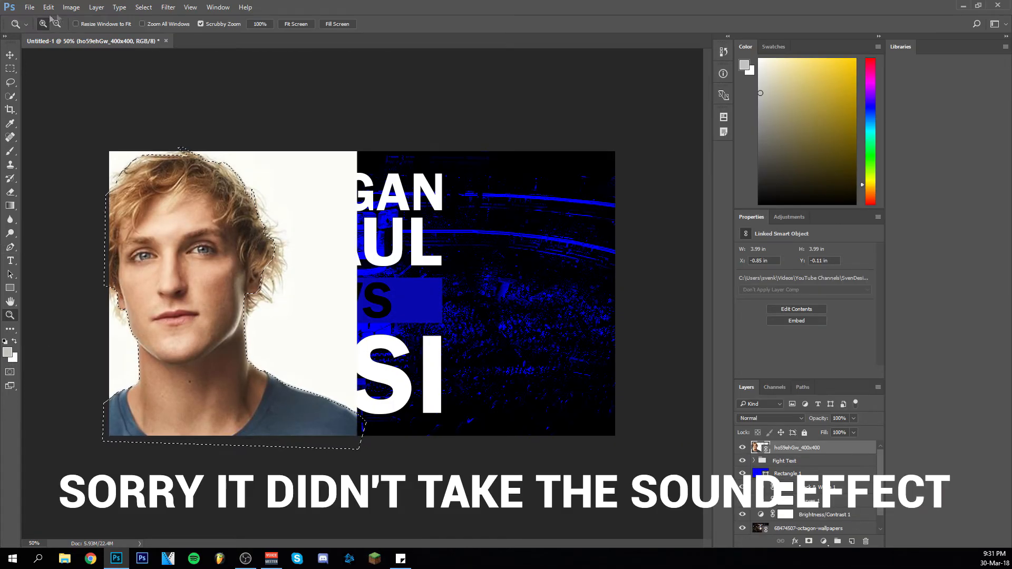
{"action": "left_click", "coordinate": [144, 7]}
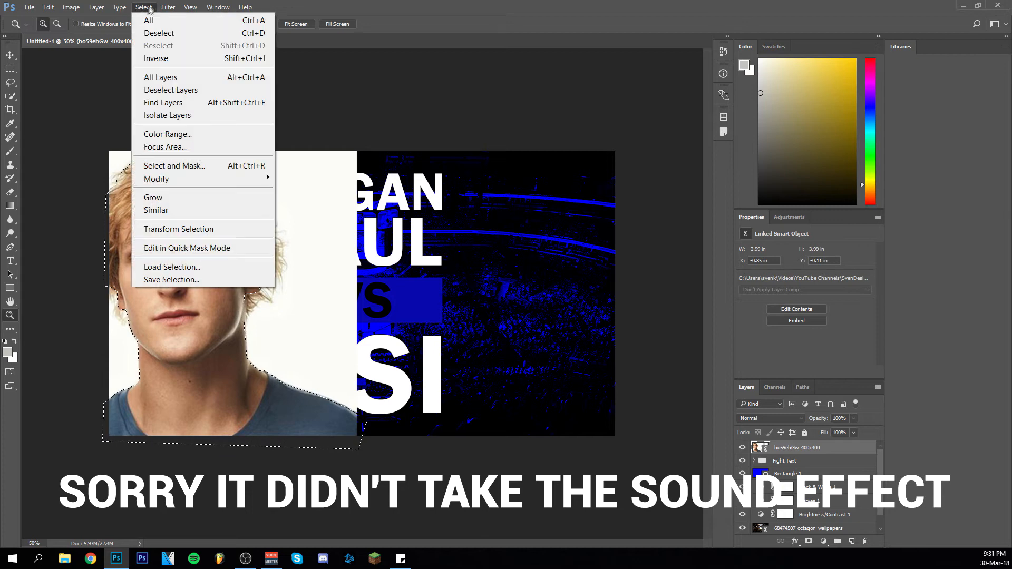
{"action": "left_click", "coordinate": [158, 58]}
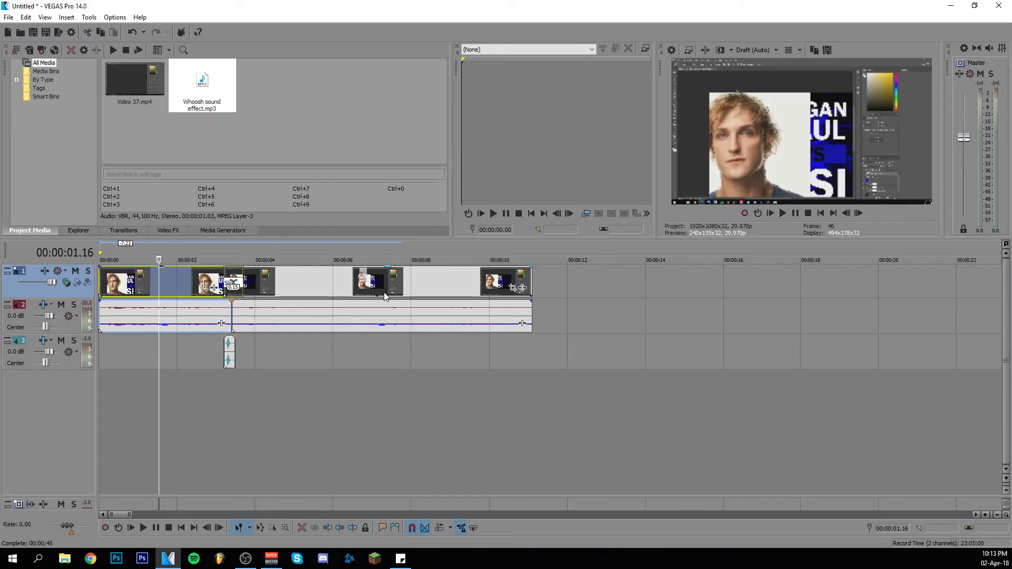